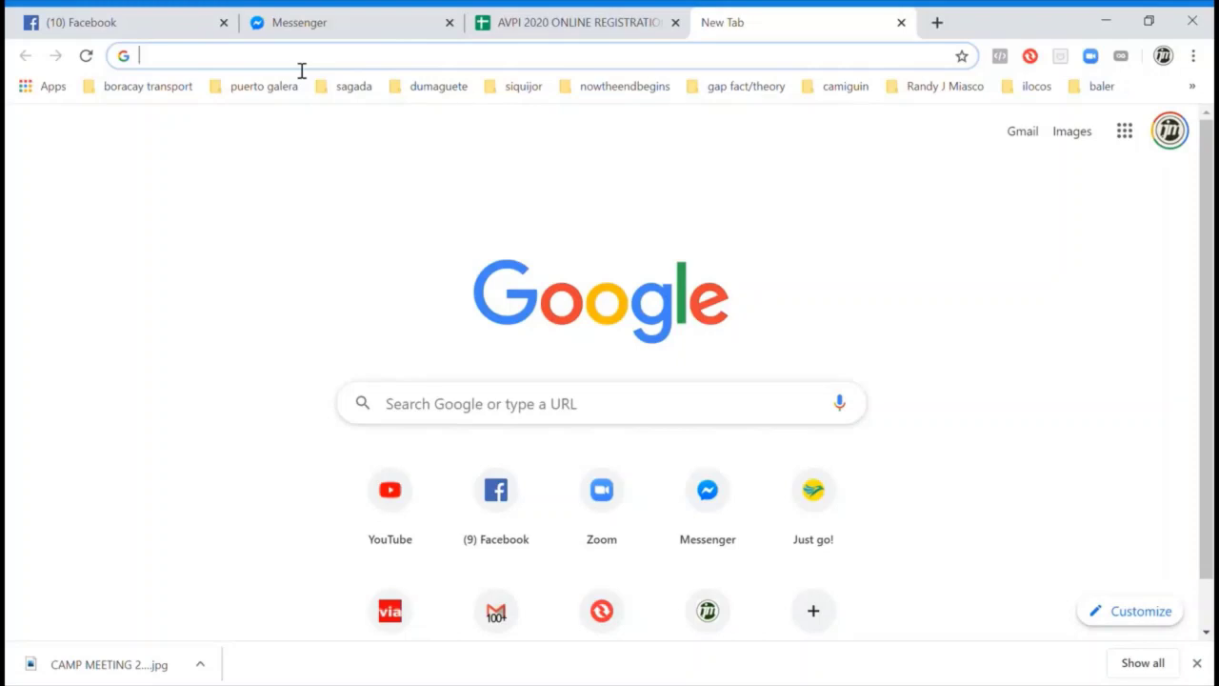
Step: Load zoom.us in a new Chrome tab via the address-bar suggestion for 'z'
text(zoom.us)
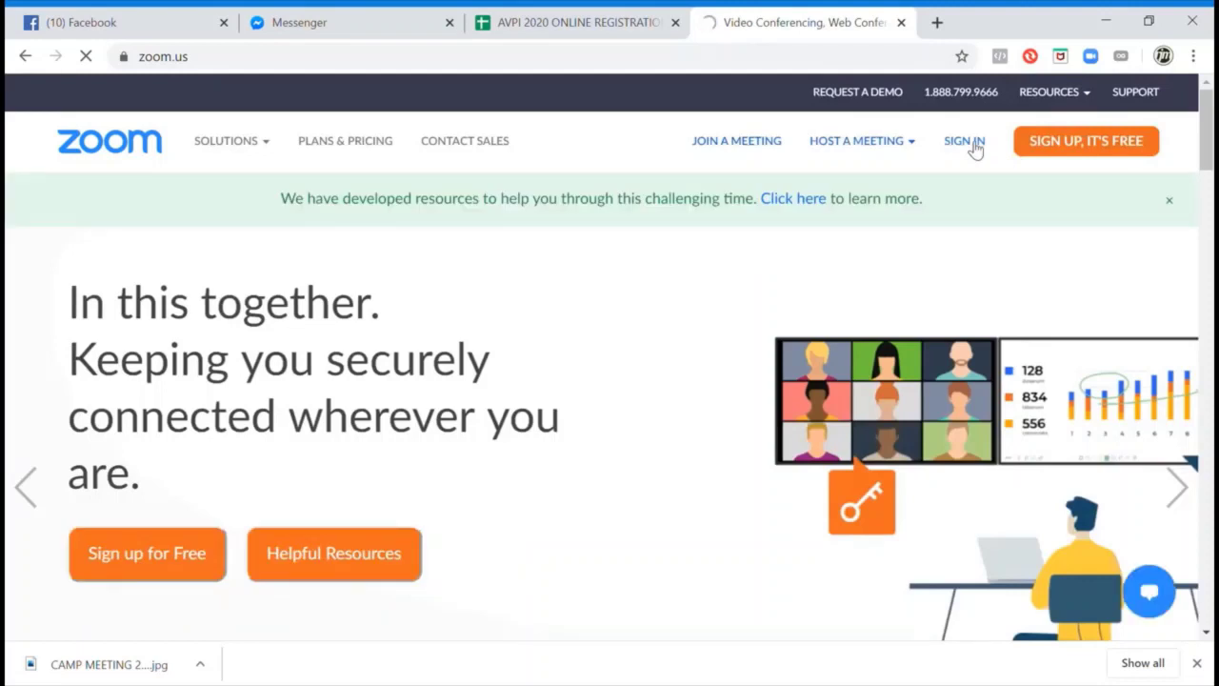
Step: Sign in to Zoom with Google, choosing the desired Google account, to reach My Meetings
click(973, 148)
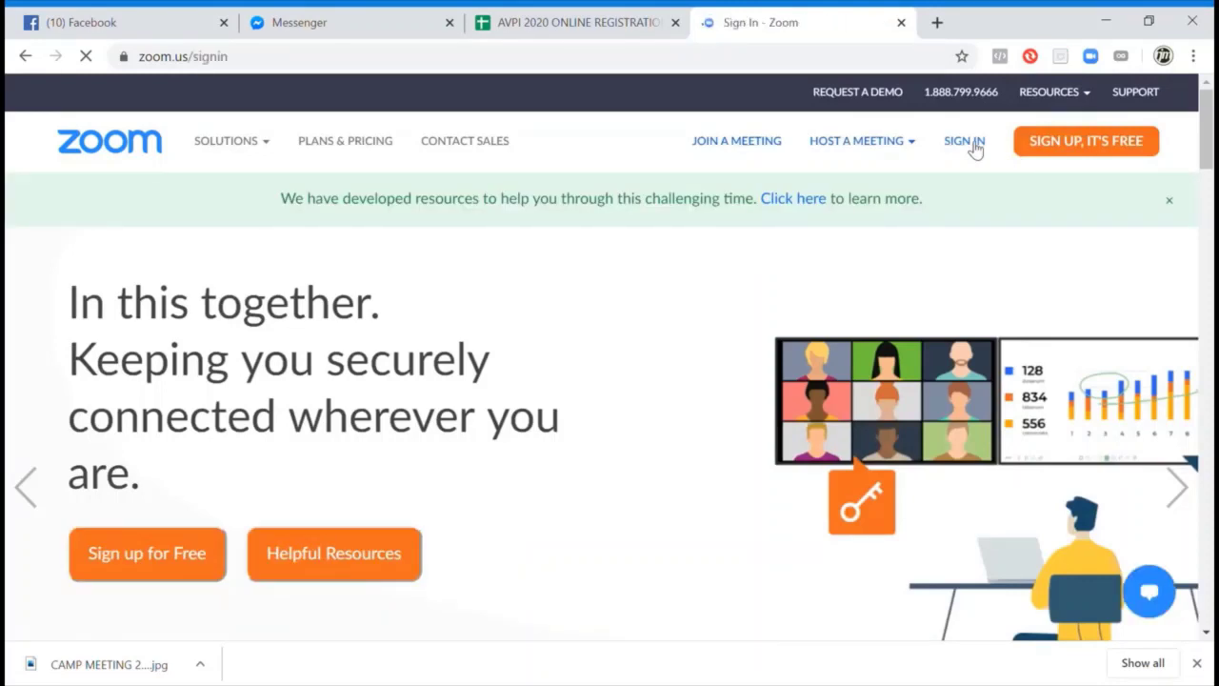
scroll(867, 278, down, 2)
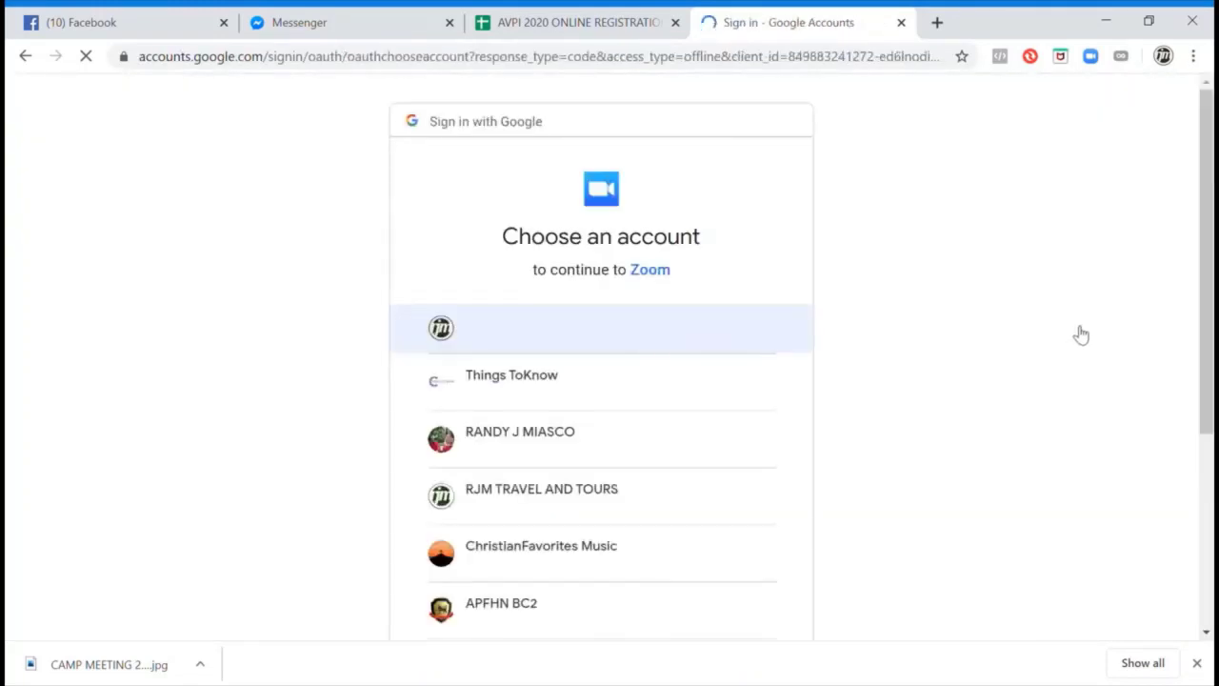
scroll(1077, 333, down, 3)
scroll(585, 428, up, 2)
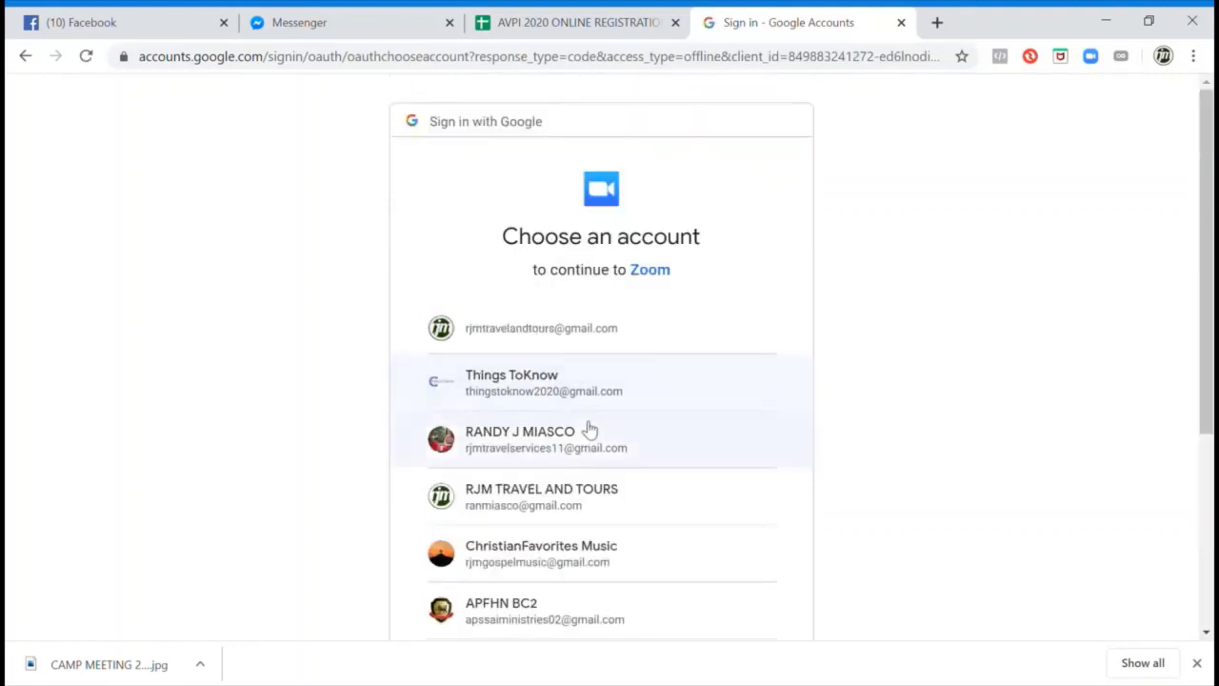
scroll(618, 398, down, 1)
scroll(838, 303, down, 2)
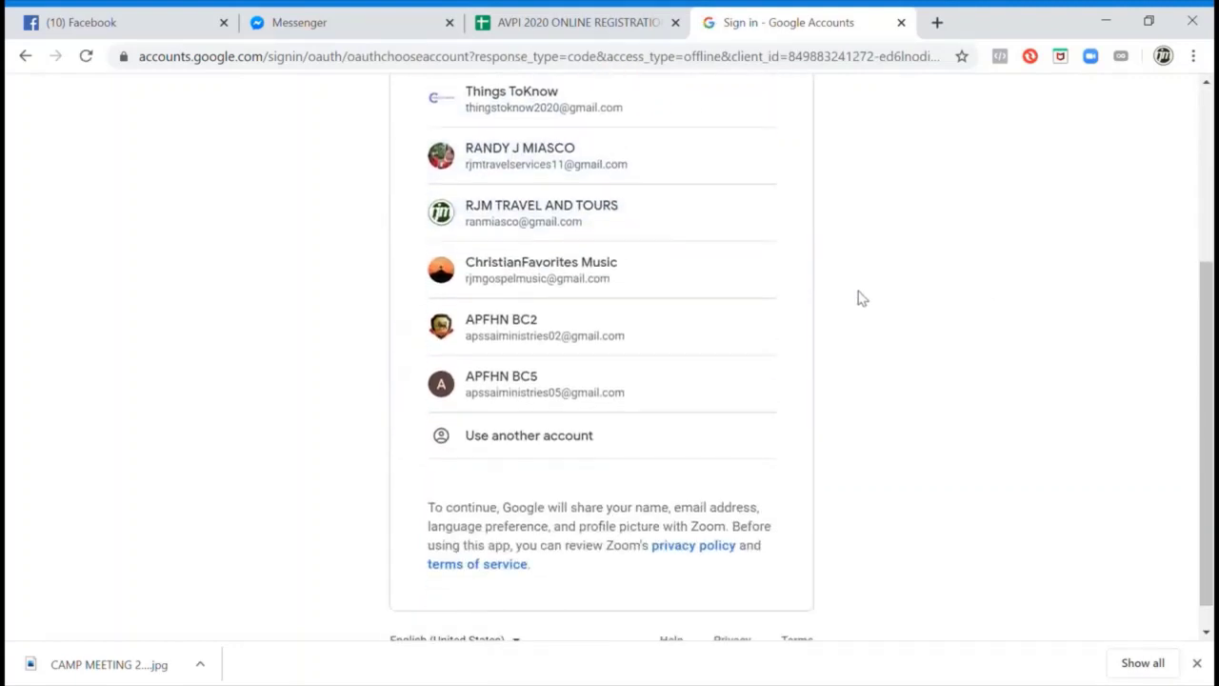
click(600, 344)
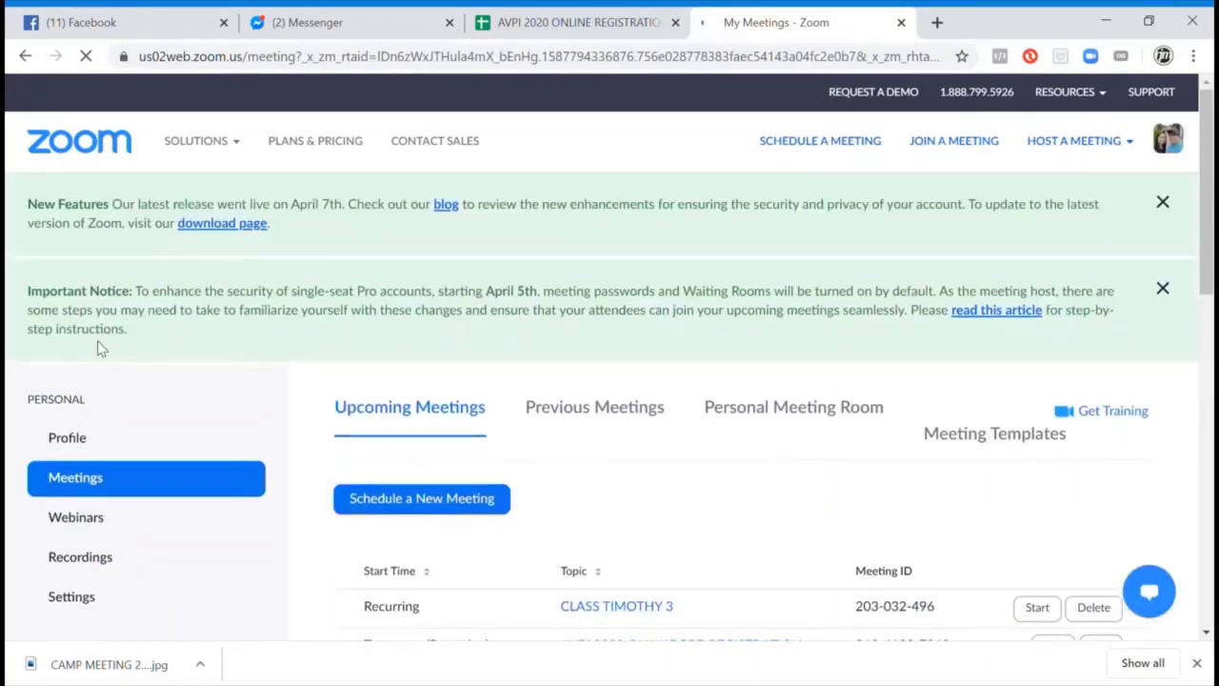
Step: Go to the My Profile page from the left sidebar
click(134, 441)
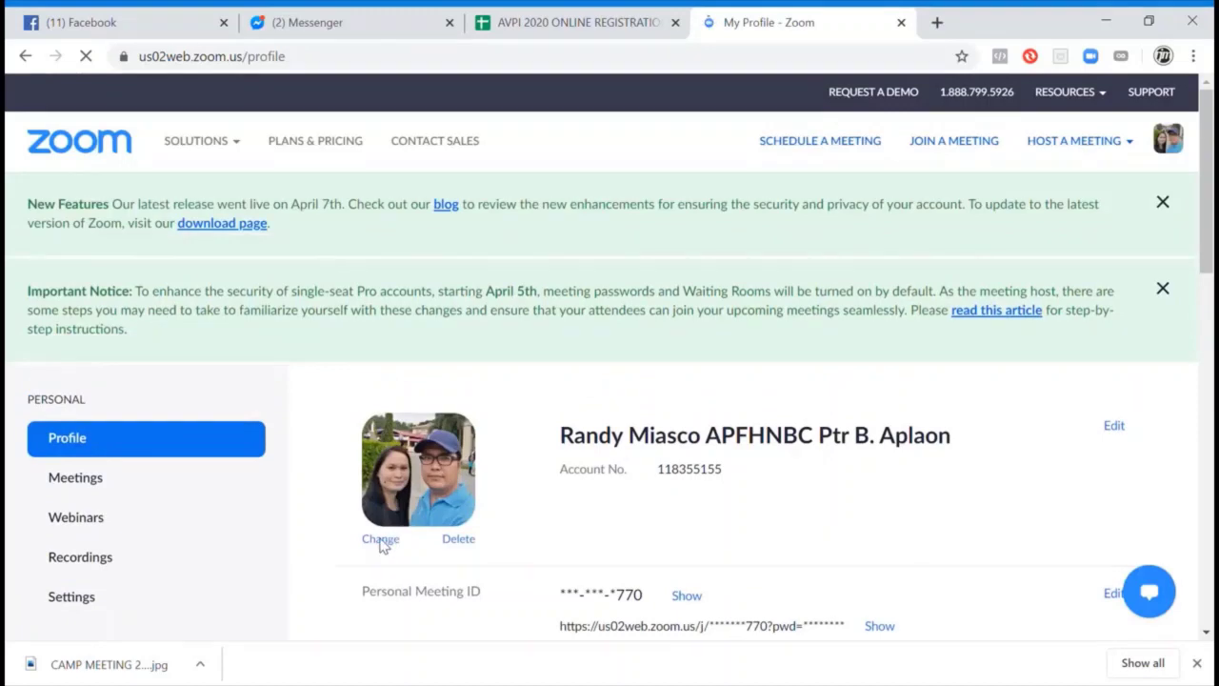
Step: Upload the CAMP MEETING jpg, crop it to include the READY FOR EITHER banner, and save
click(380, 539)
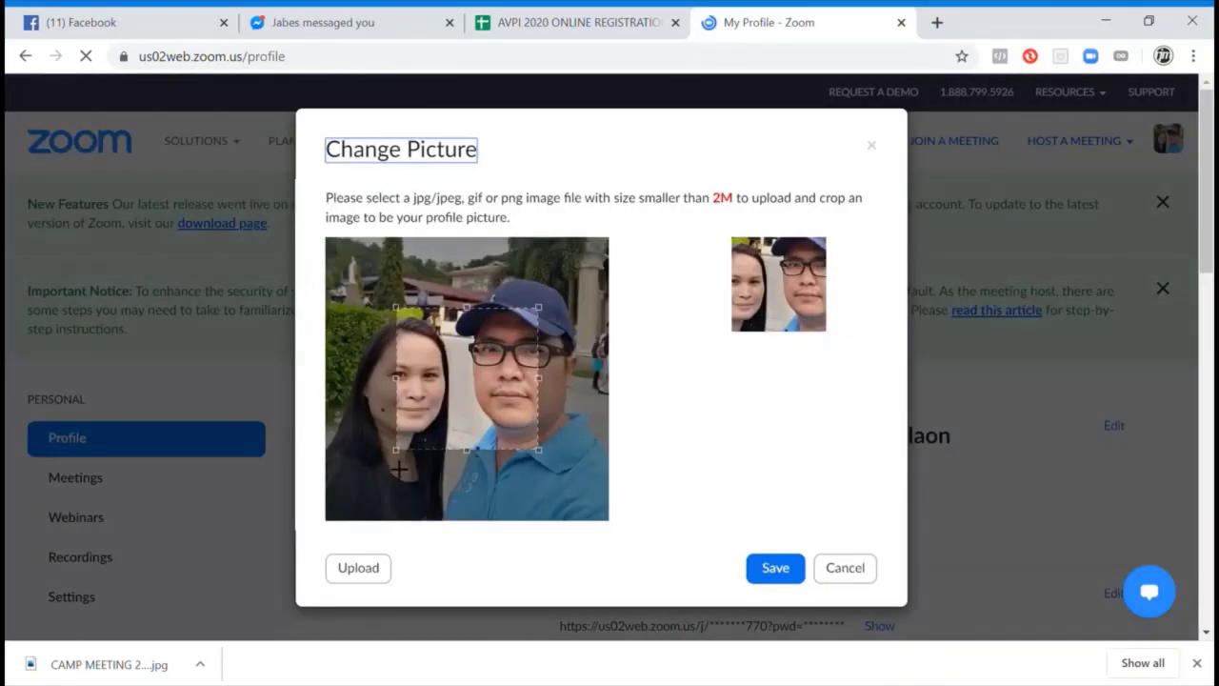
click(361, 577)
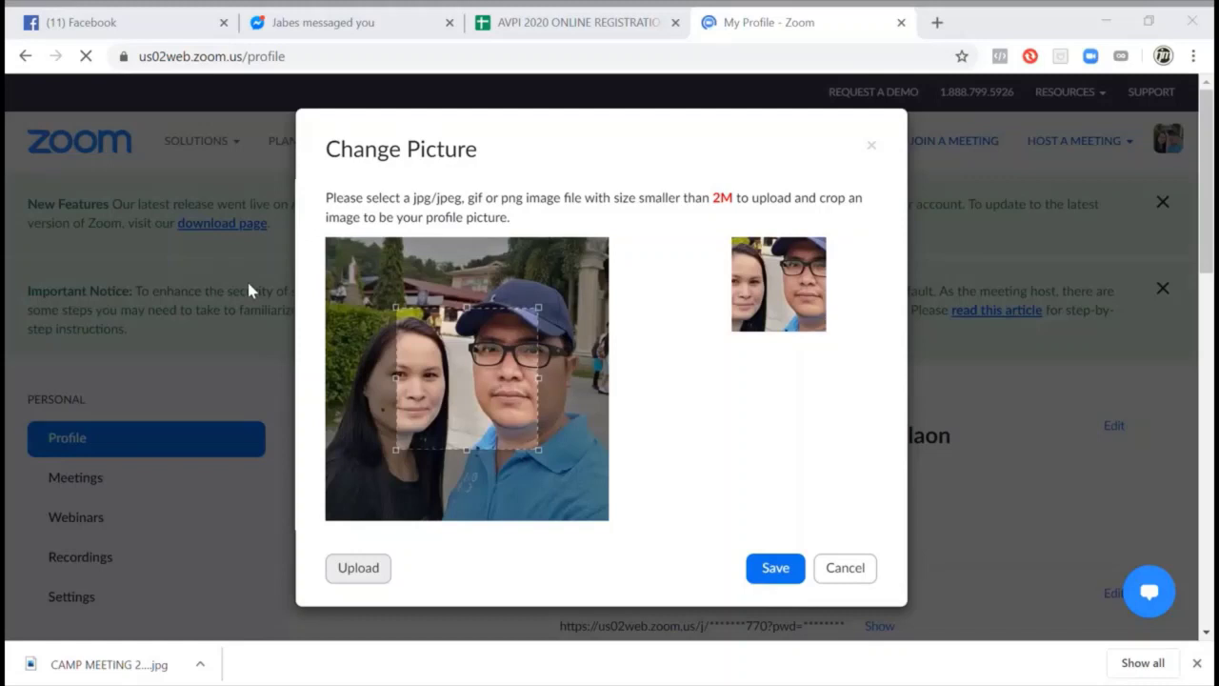
key(Return)
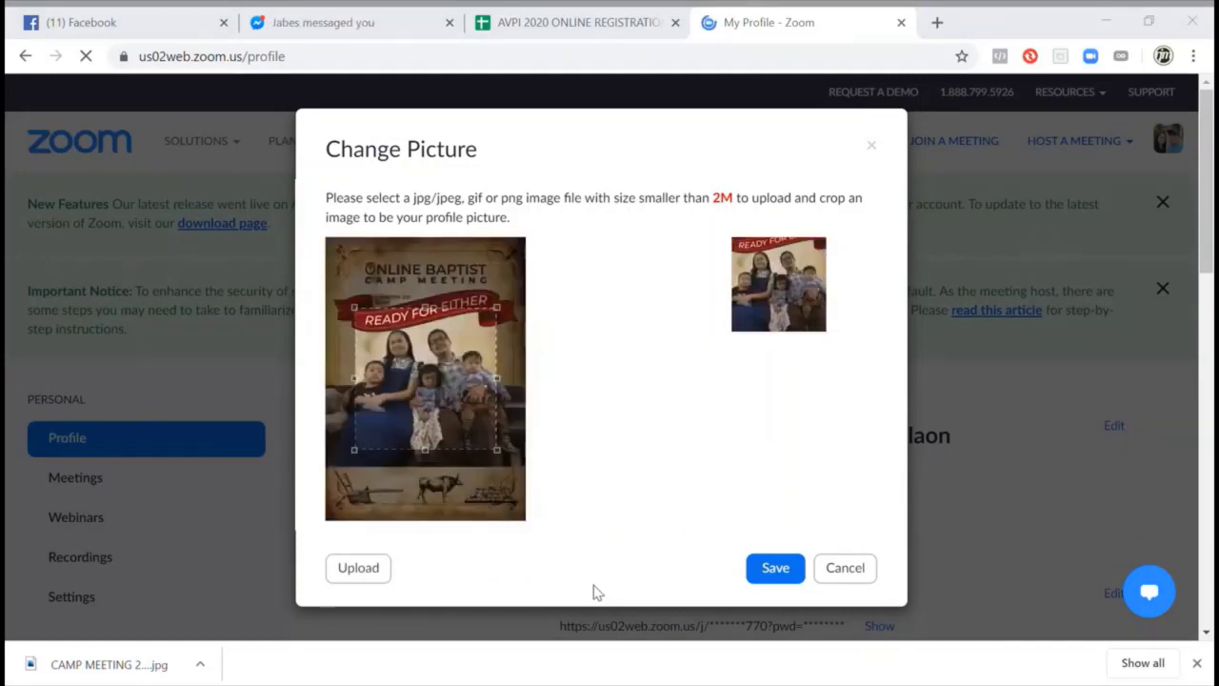
drag(505, 455, 475, 458)
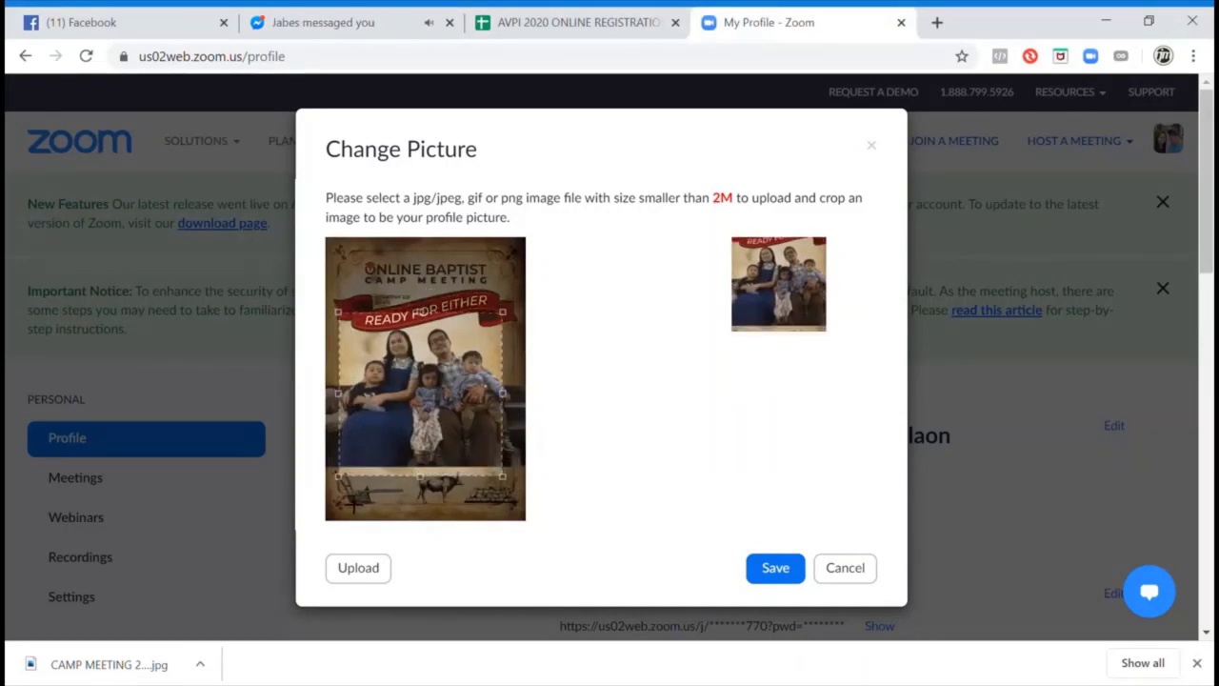
drag(345, 476, 307, 452)
drag(459, 456, 474, 429)
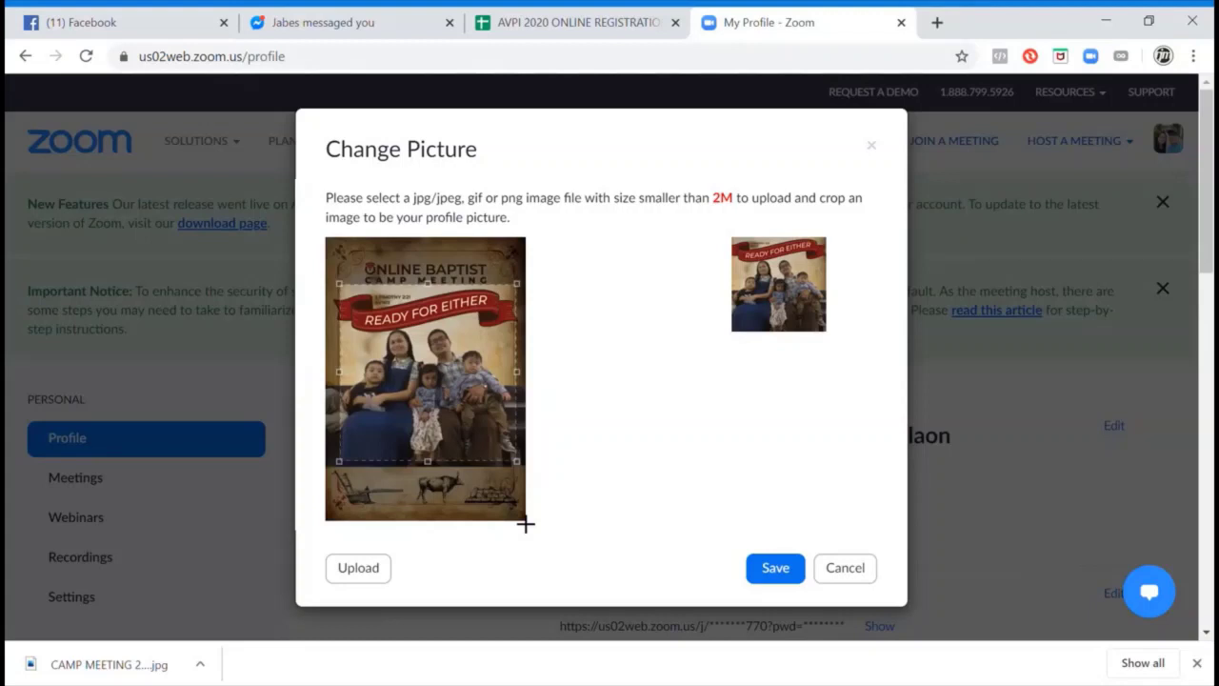
click(774, 577)
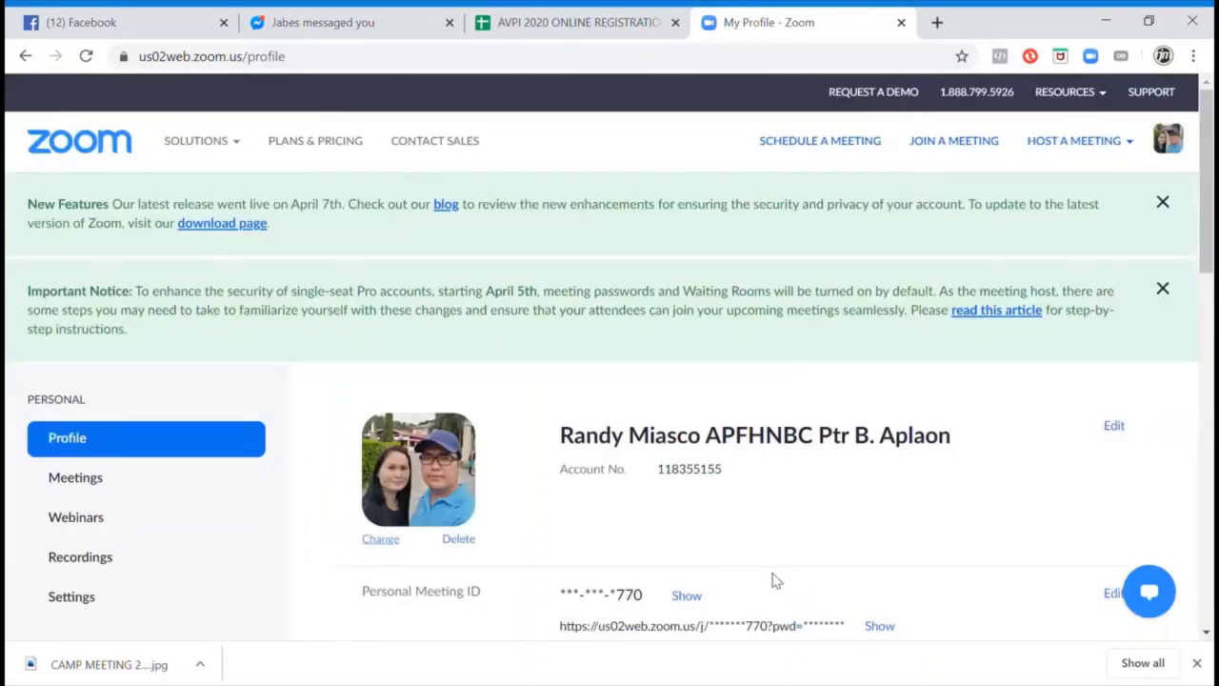
Step: Open the profile name editor and retype the first name
scroll(1000, 478, down, 1)
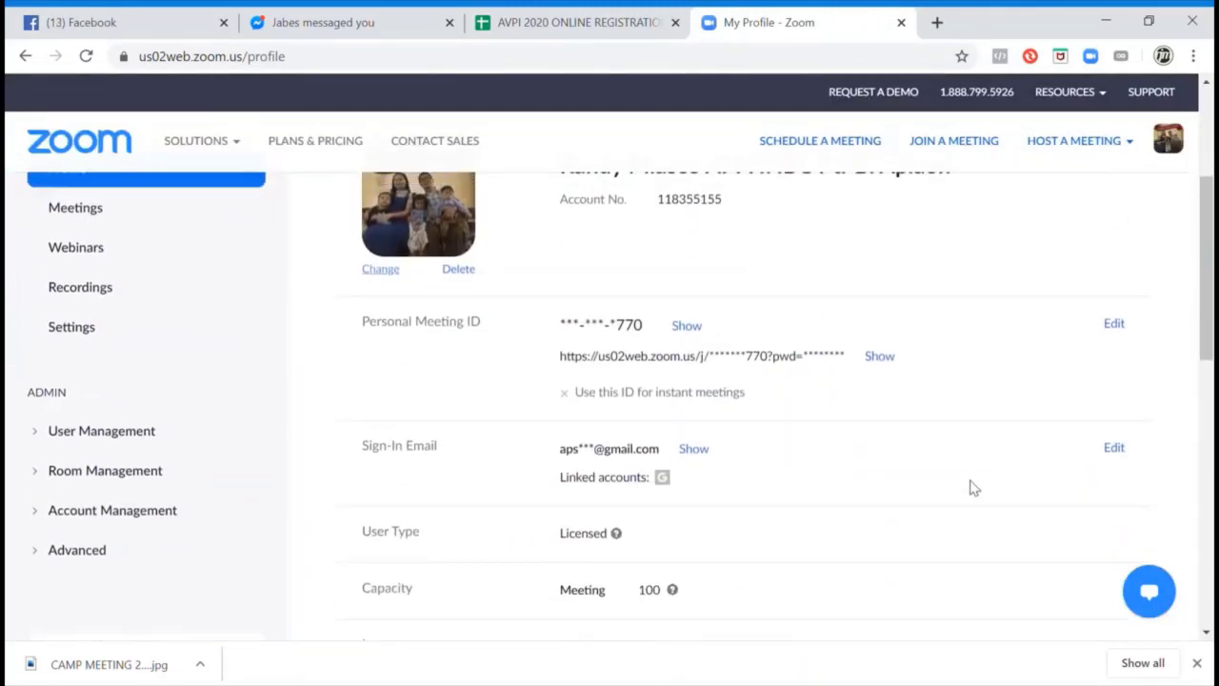
scroll(969, 486, up, 1)
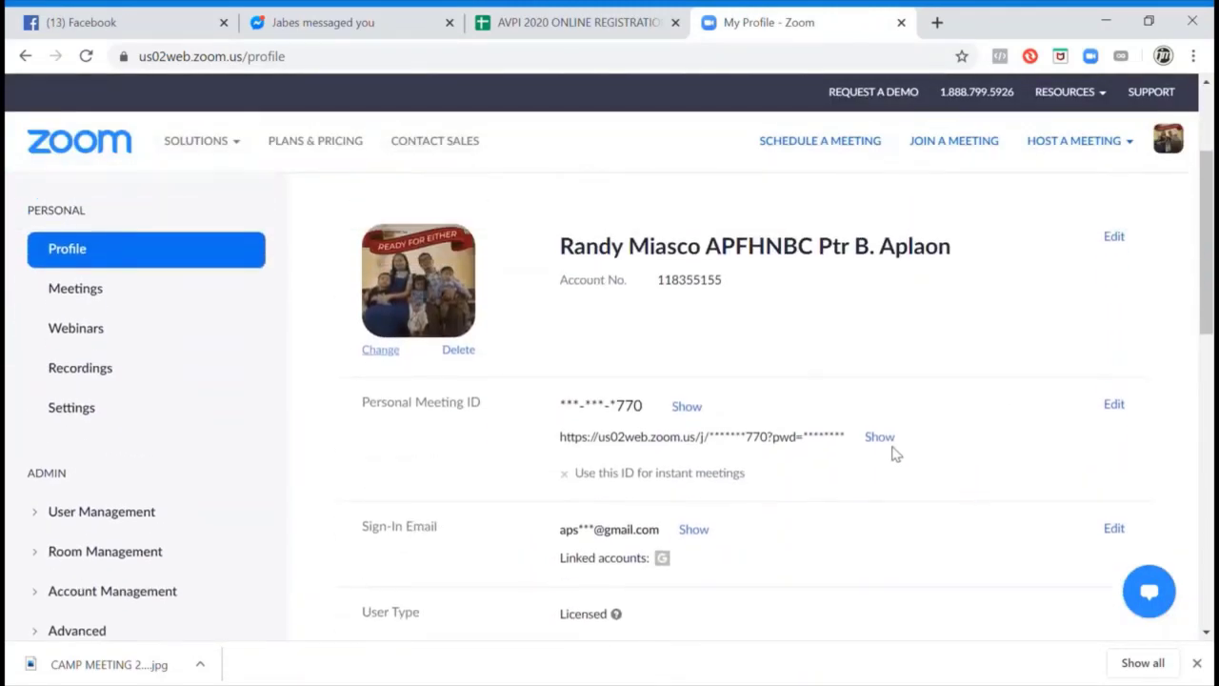
click(1110, 237)
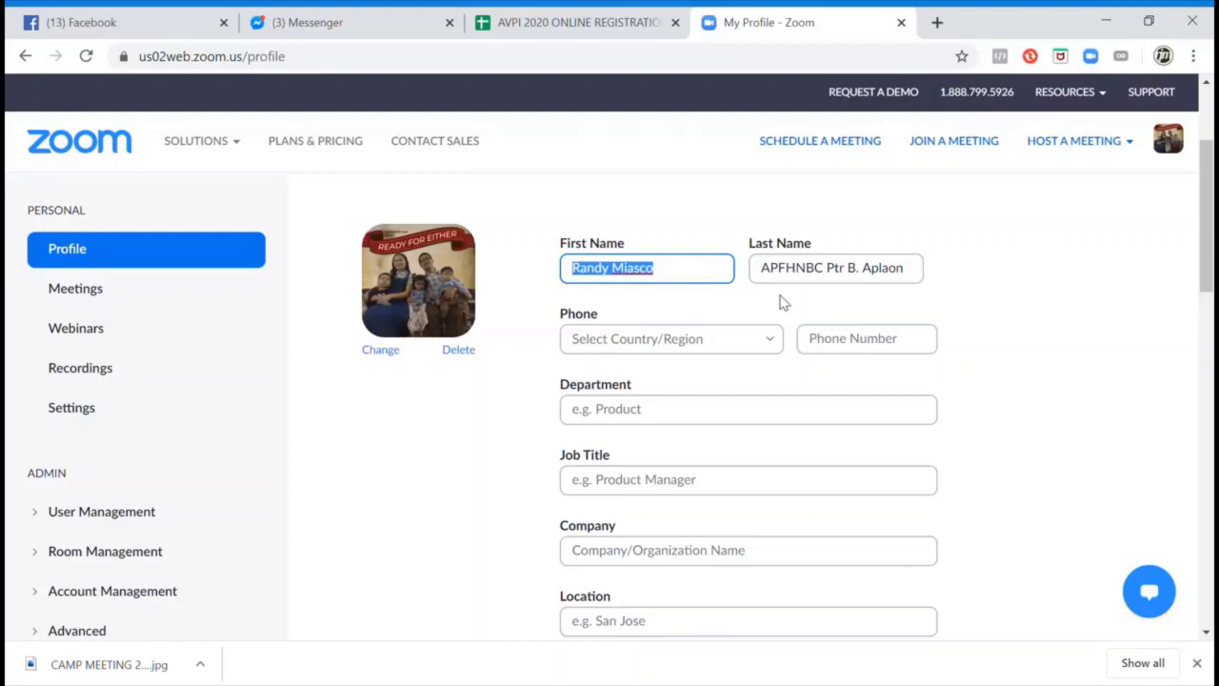
text(Miasc)
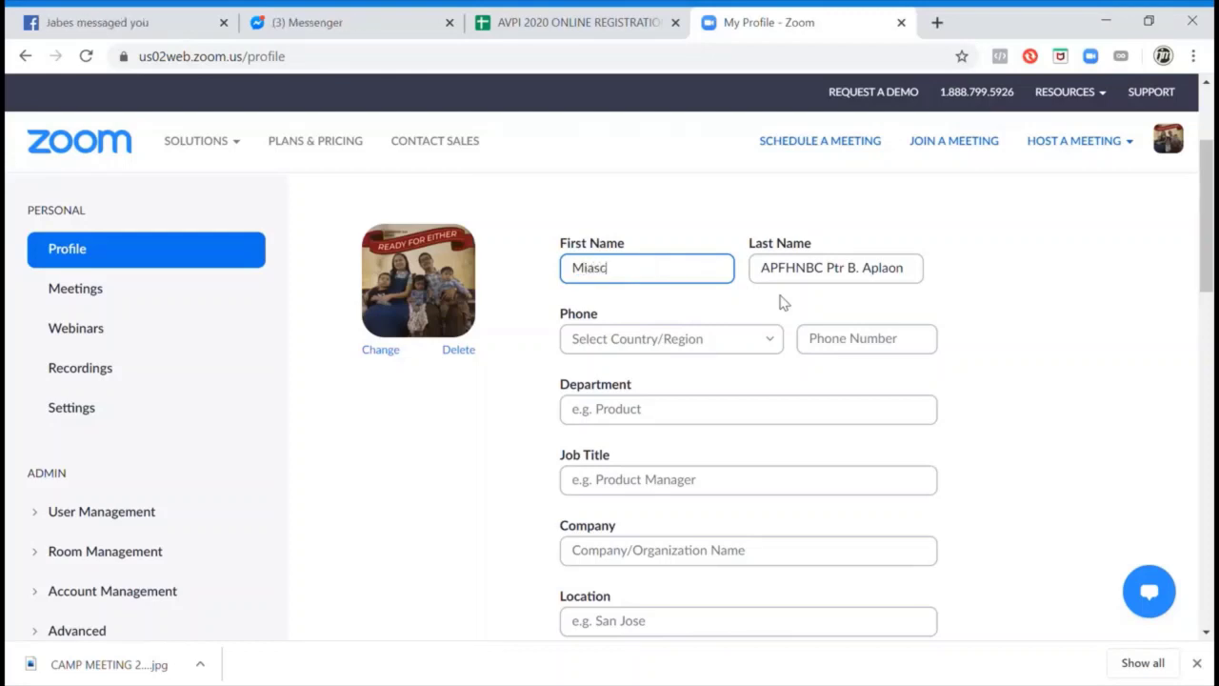
text(o. Randy)
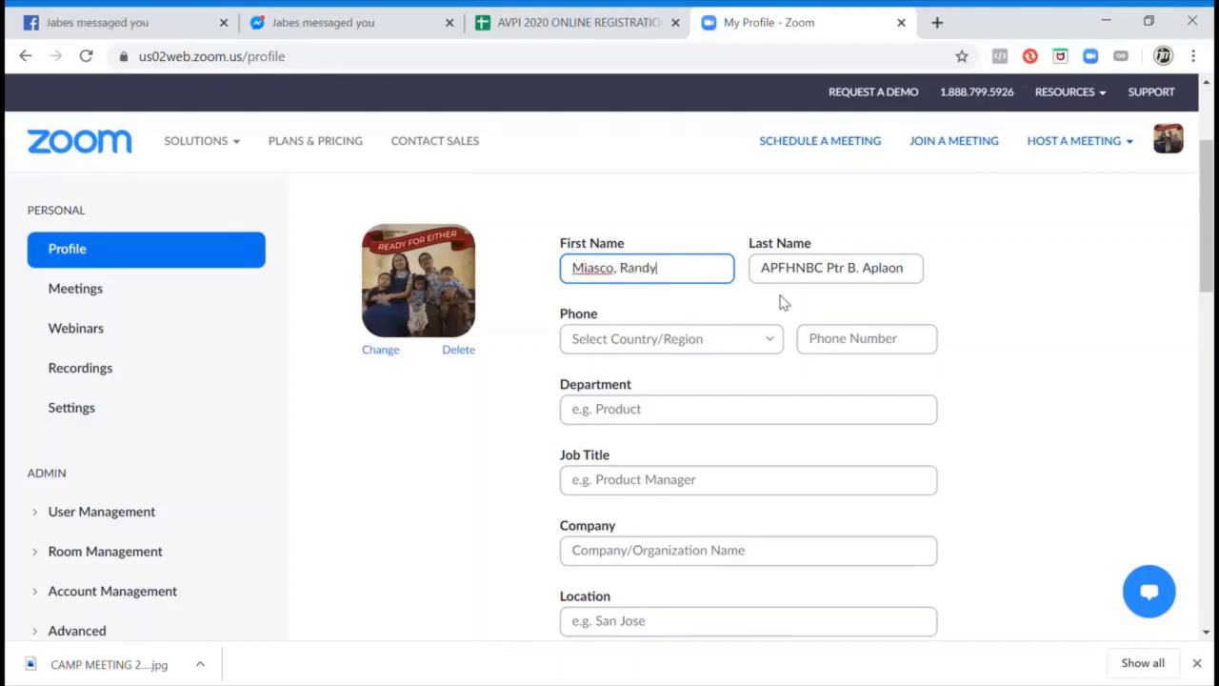
Step: Insert '- ' separators in the last name between APFHNBC and the pastor's name
click(770, 280)
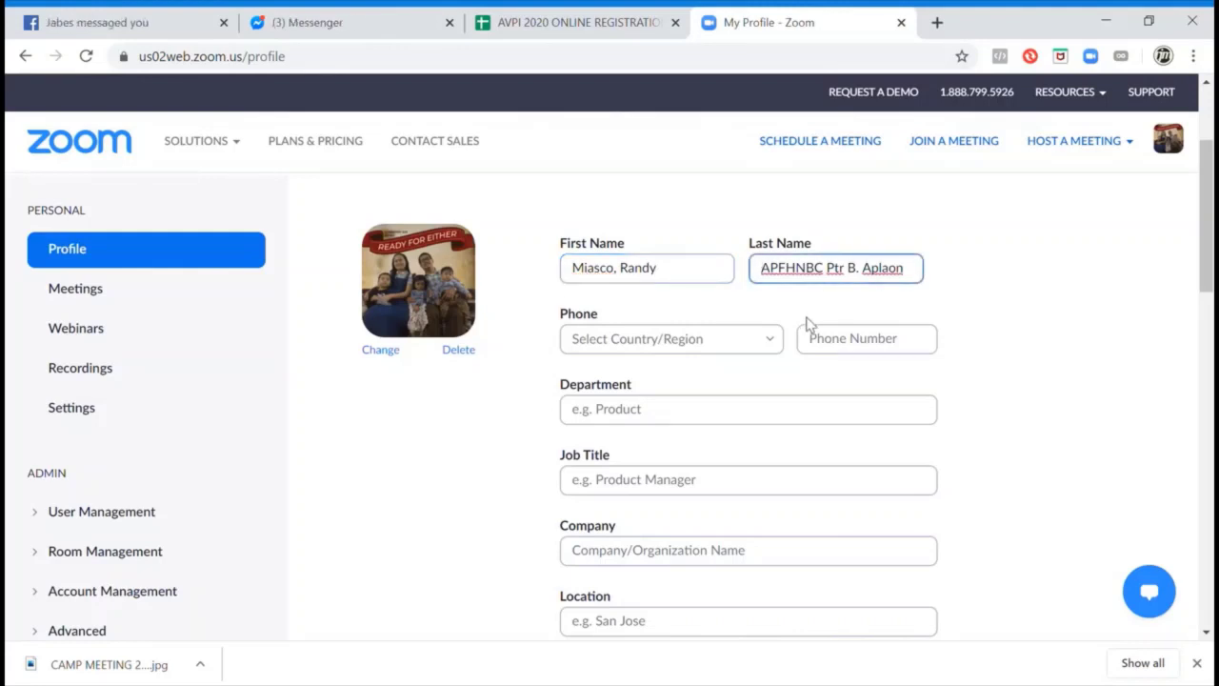
text(TITUS)
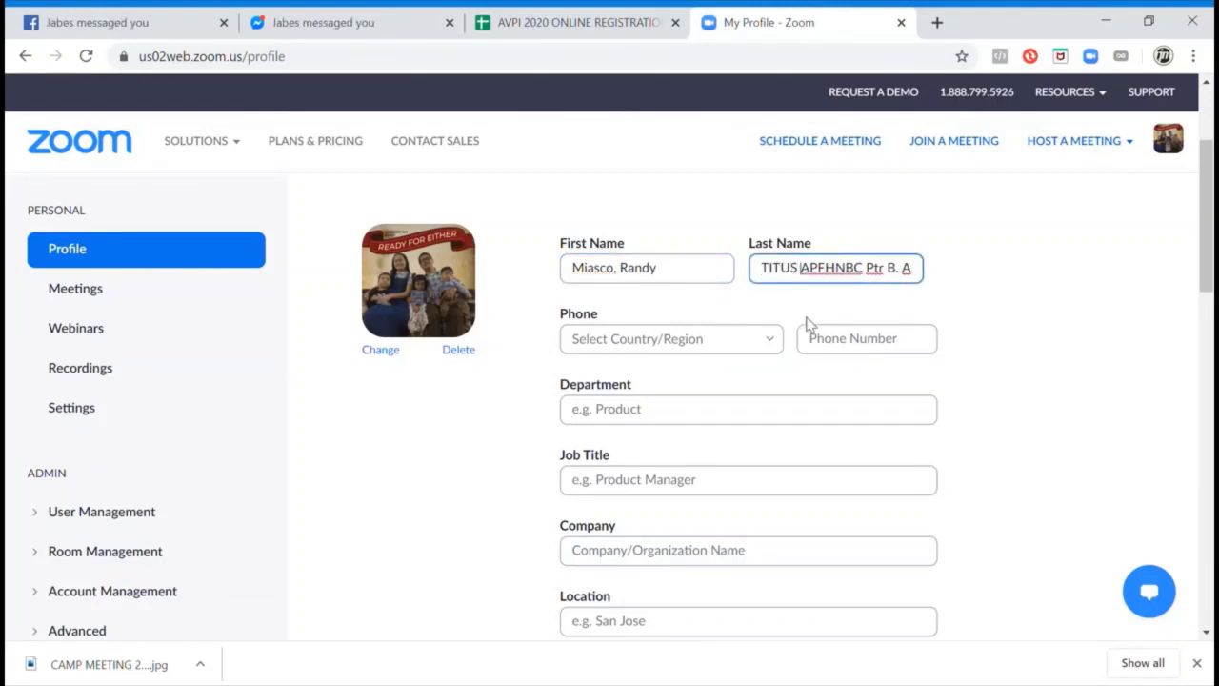
text( -)
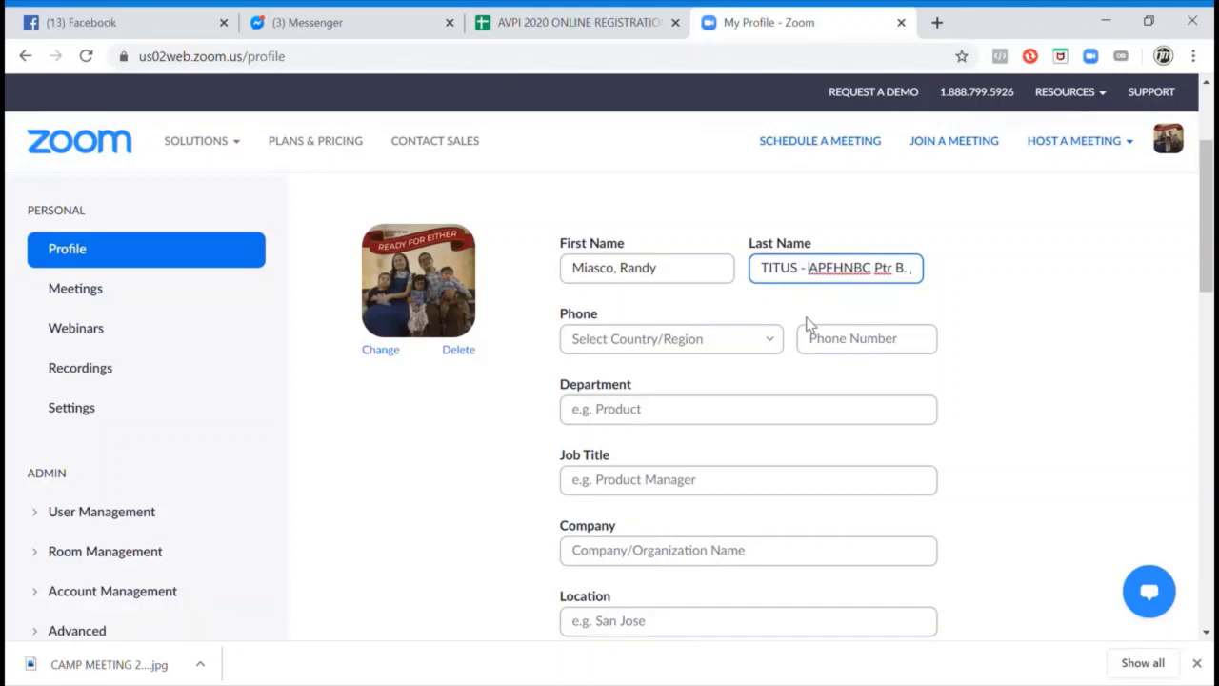
drag(830, 268, 938, 274)
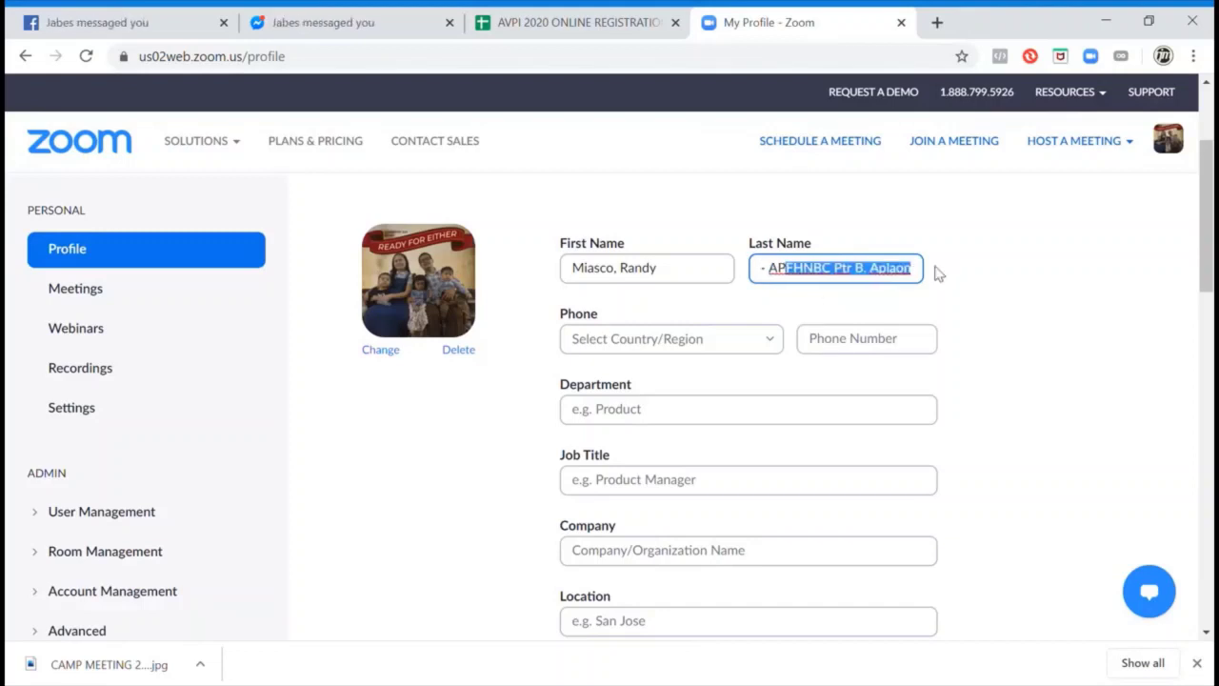
click(835, 269)
key(BackSpace)
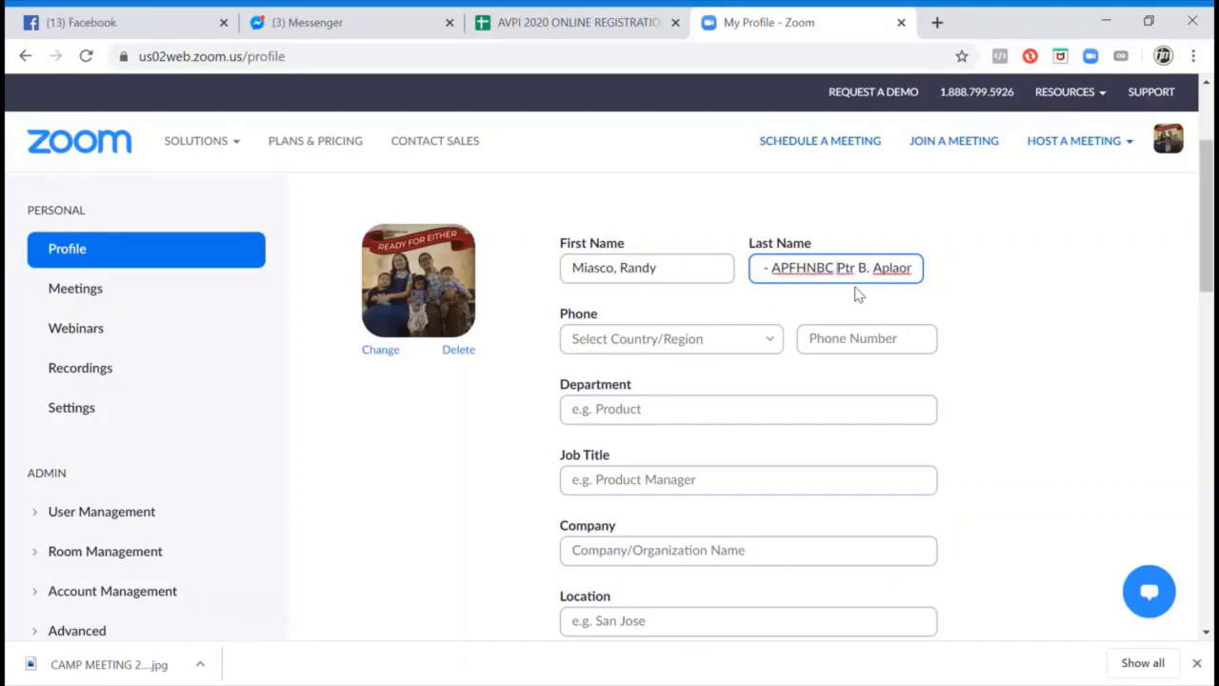
text(-)
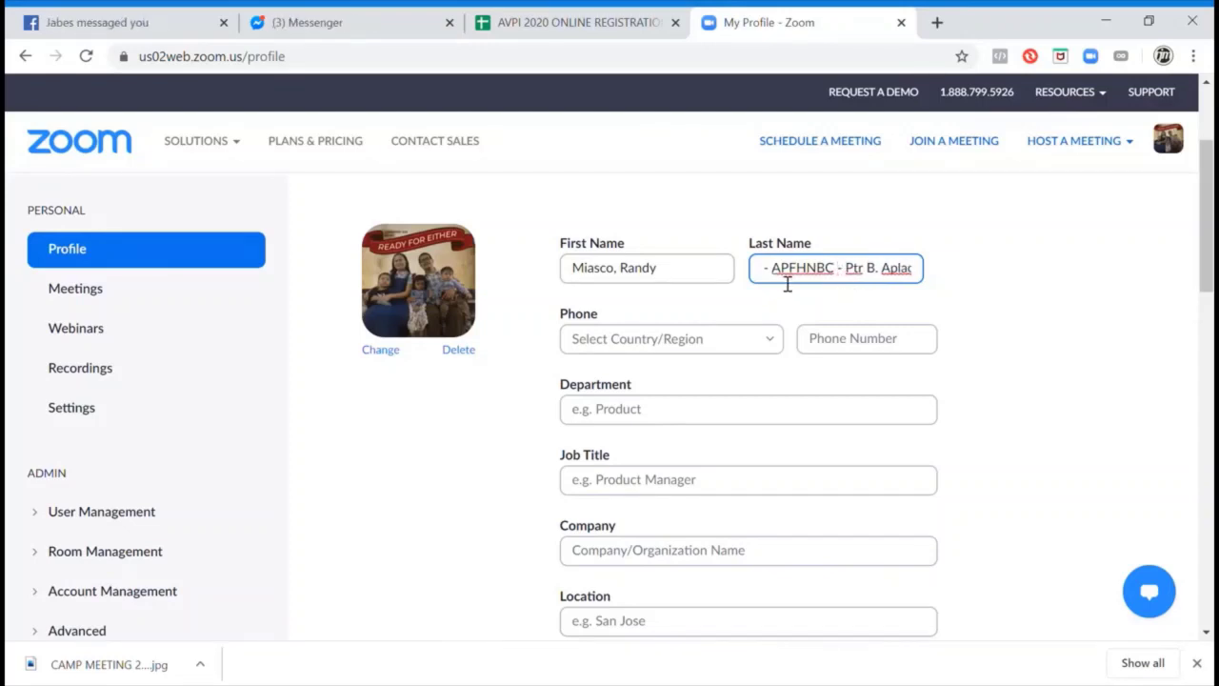
Step: Review the reformatted last name and save the profile changes
drag(771, 272, 692, 277)
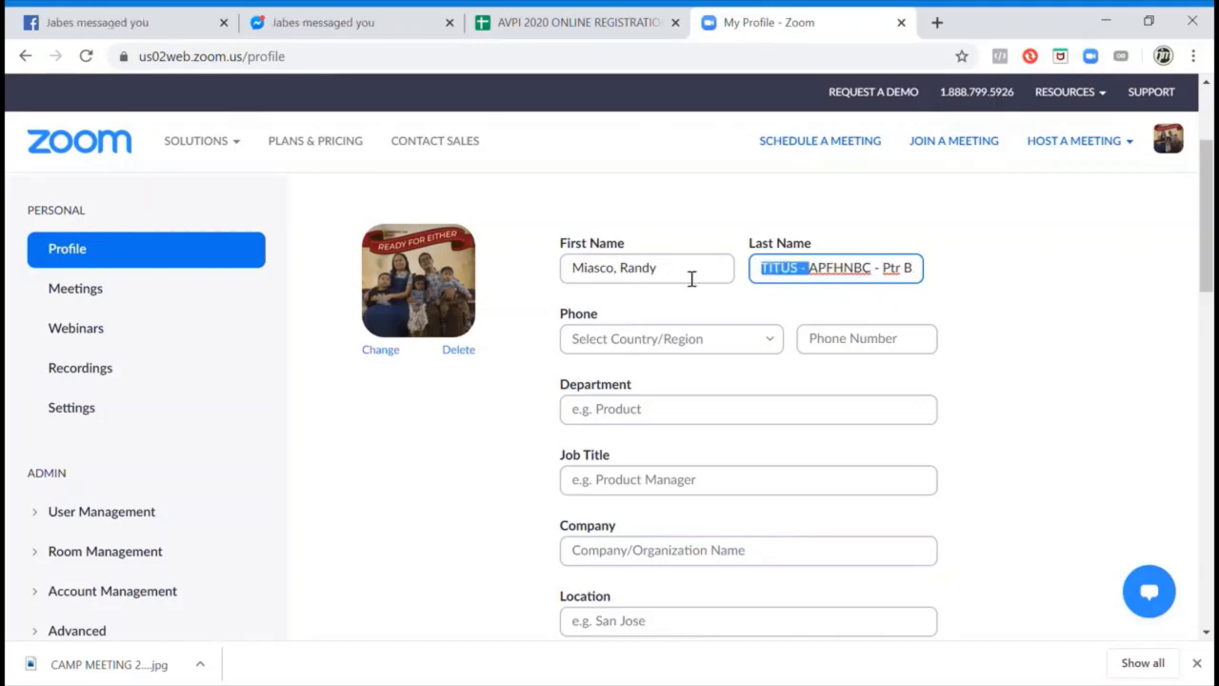
drag(843, 279, 963, 269)
click(881, 277)
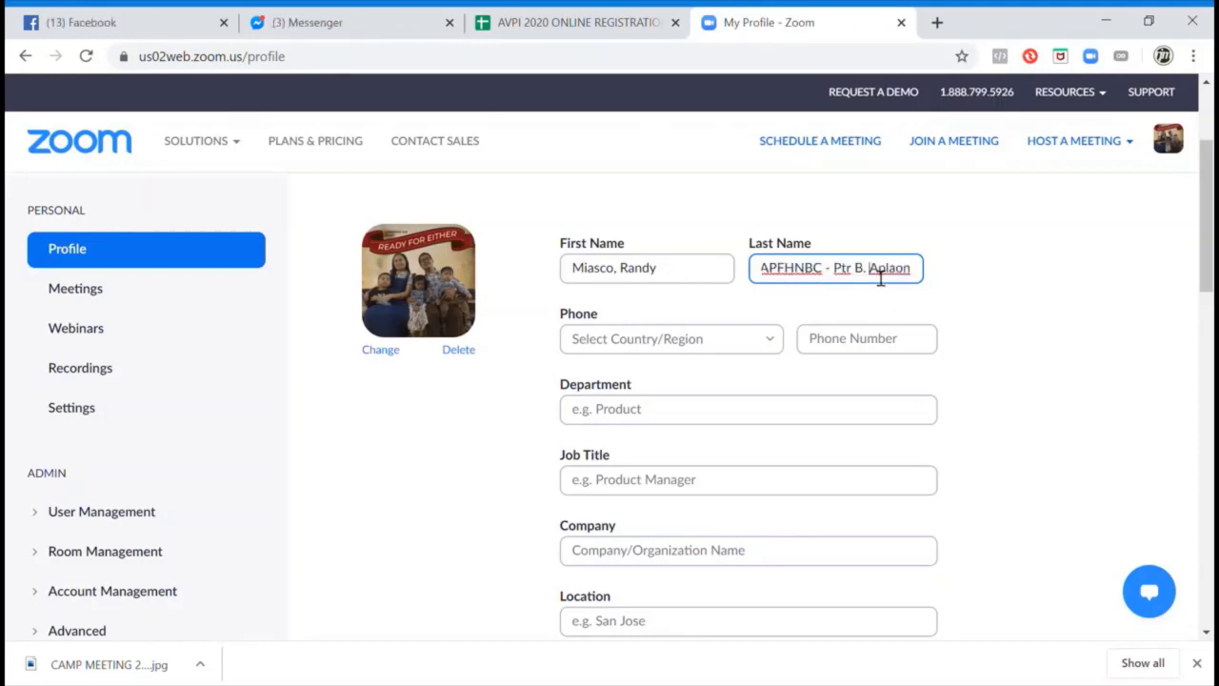
scroll(1112, 258, down, 7)
scroll(1127, 275, up, 3)
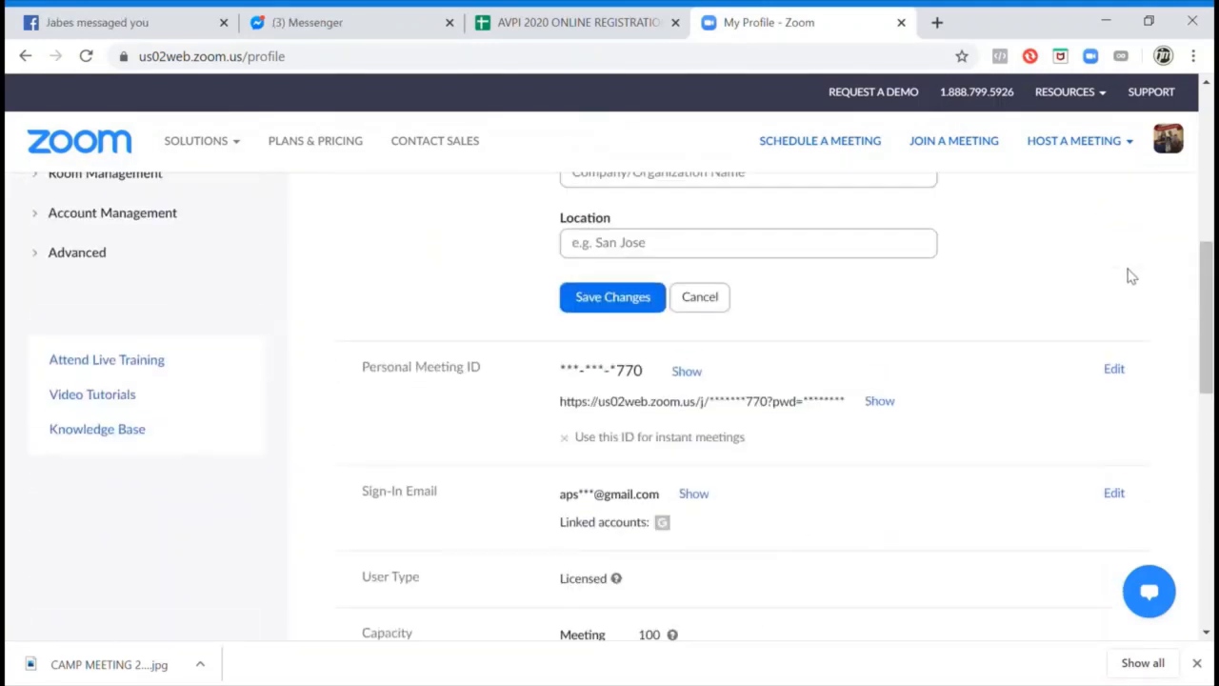
click(653, 297)
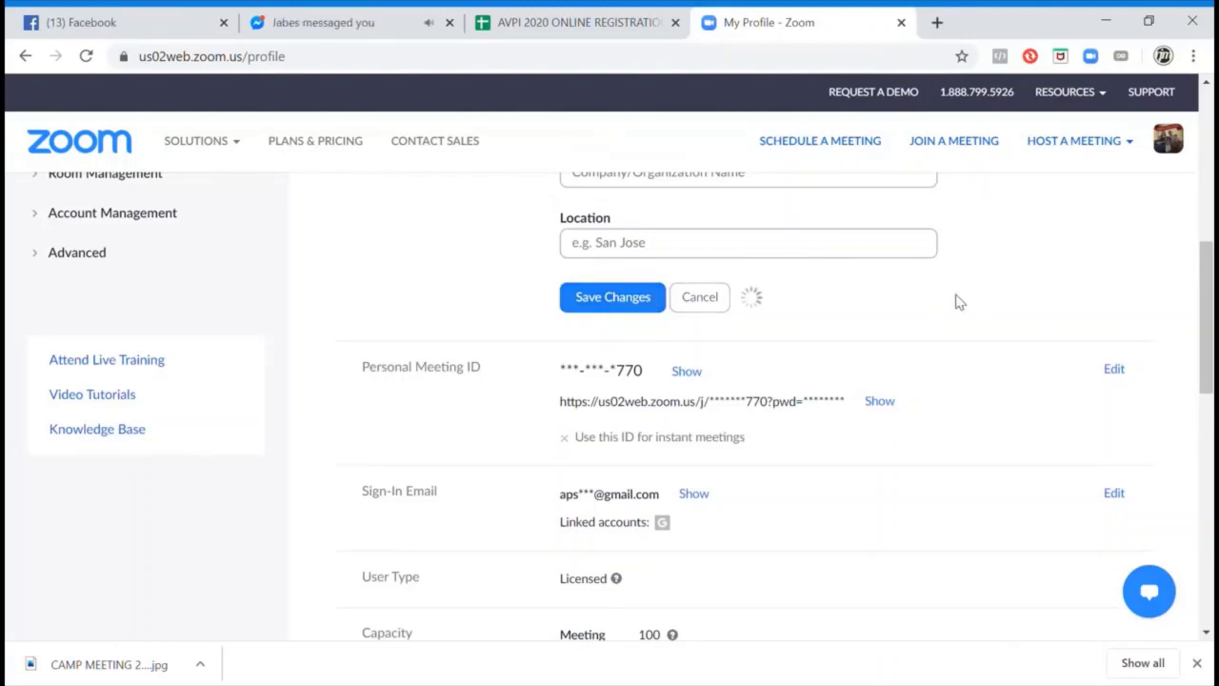
scroll(961, 307, down, 4)
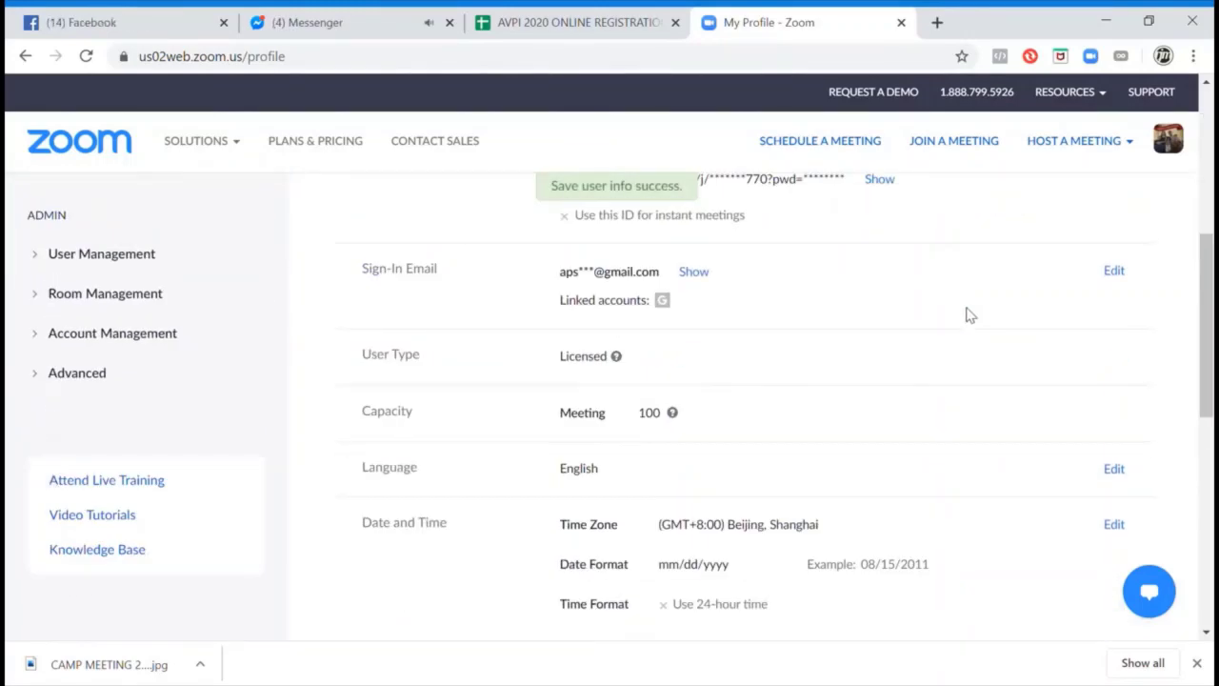
Step: Open Zoom's Join a Meeting page, then switch to the Messenger tab
scroll(989, 308, up, 5)
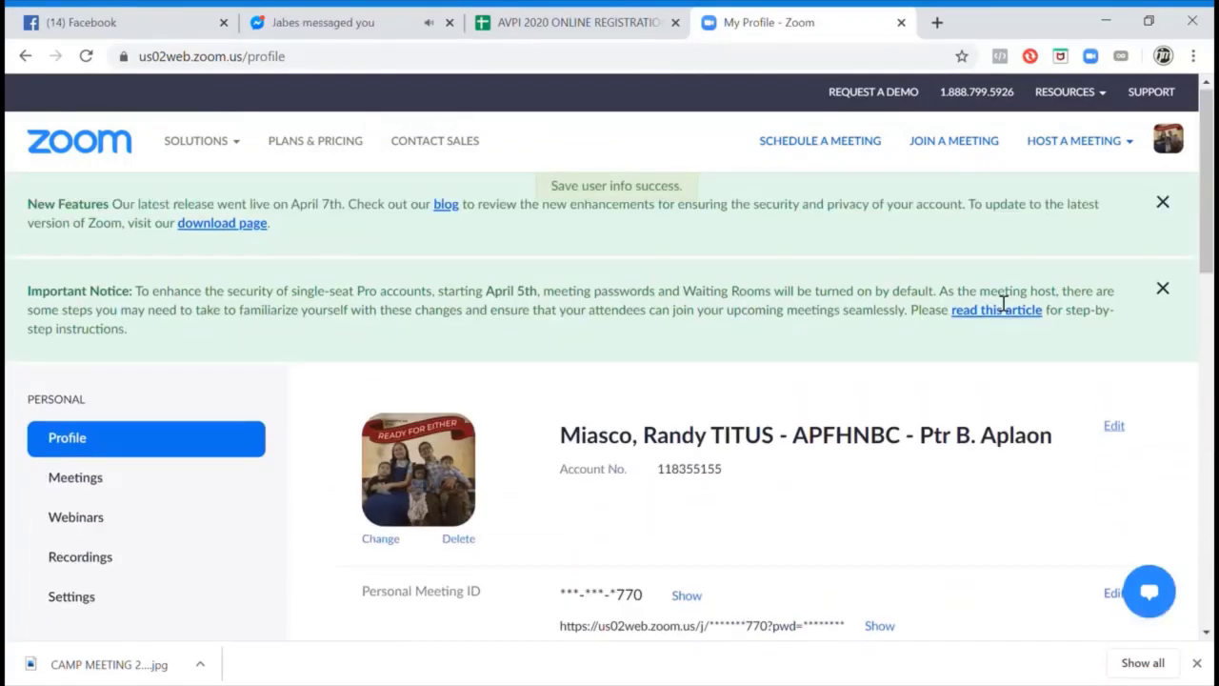
click(972, 149)
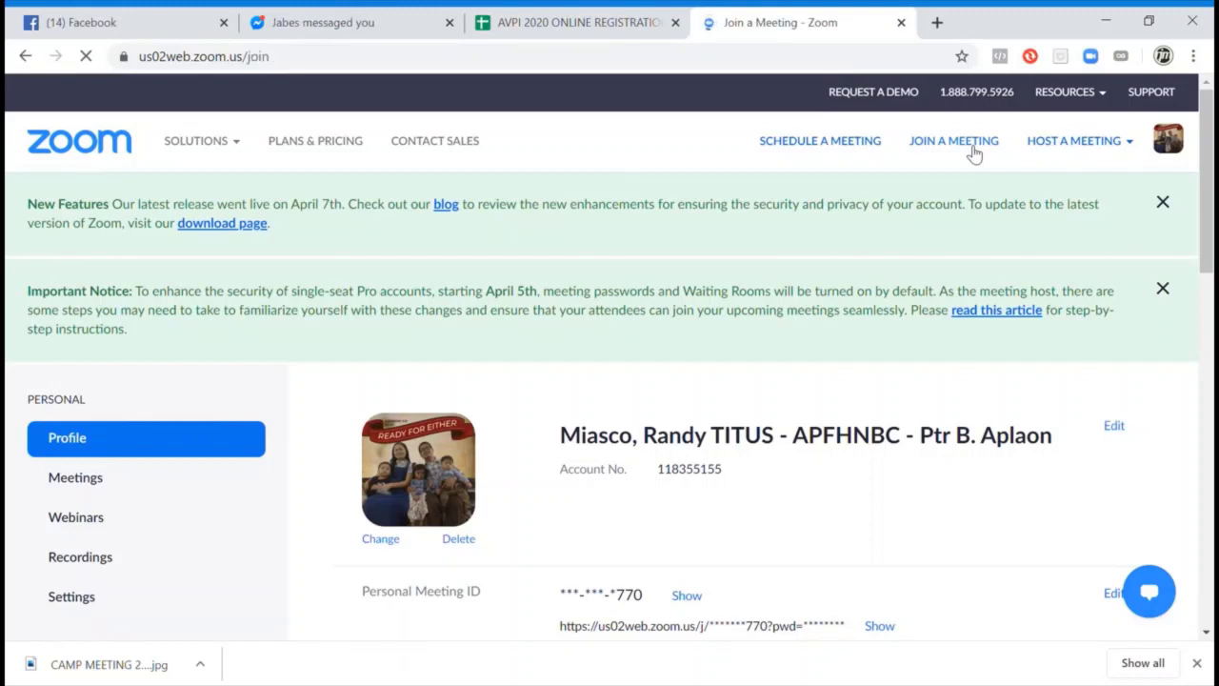
scroll(724, 204, down, 1)
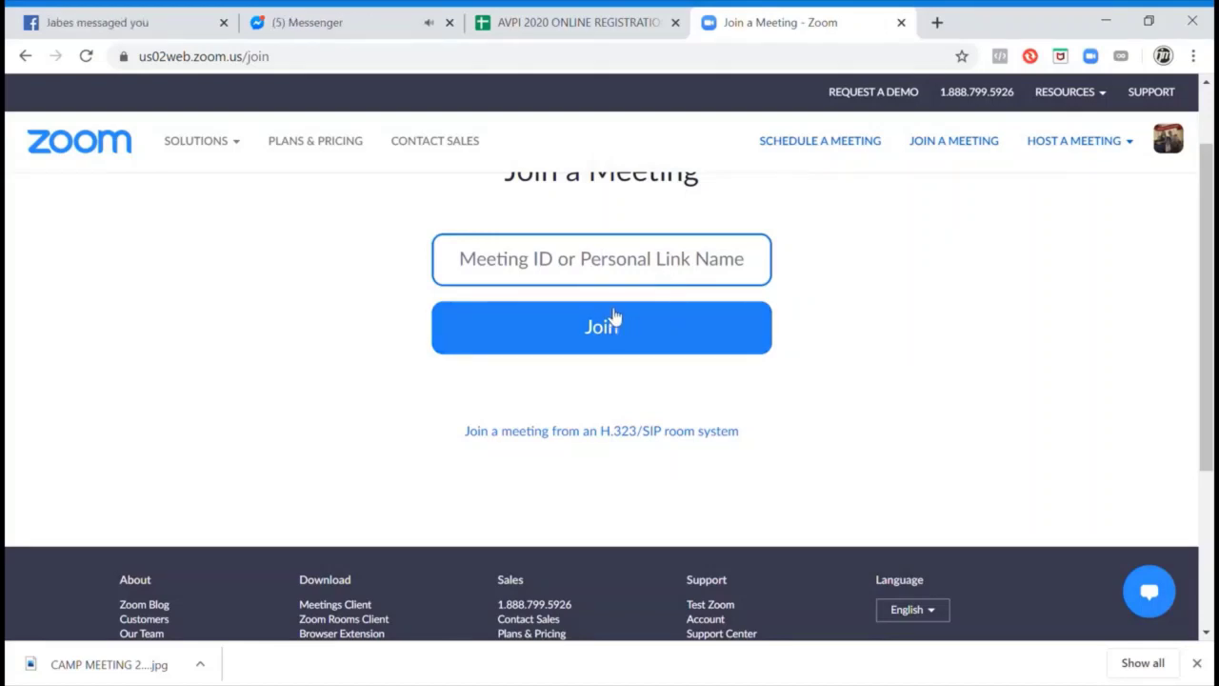
click(339, 16)
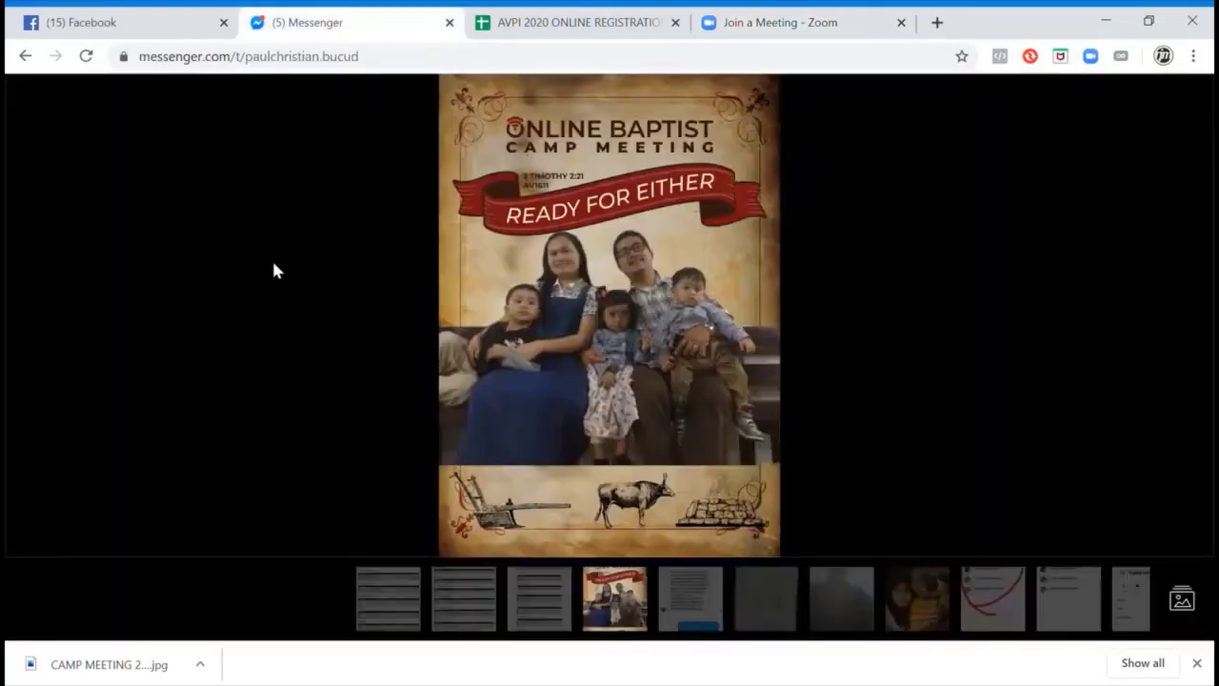
key(Escape)
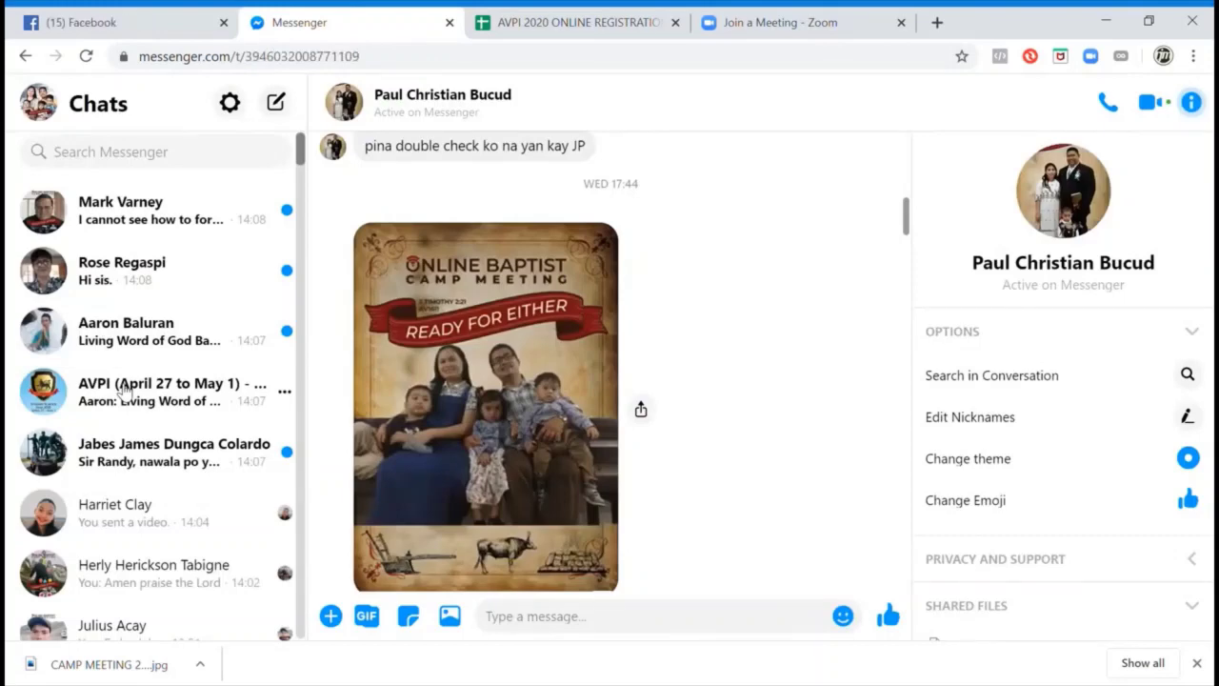
scroll(806, 372, down, 7)
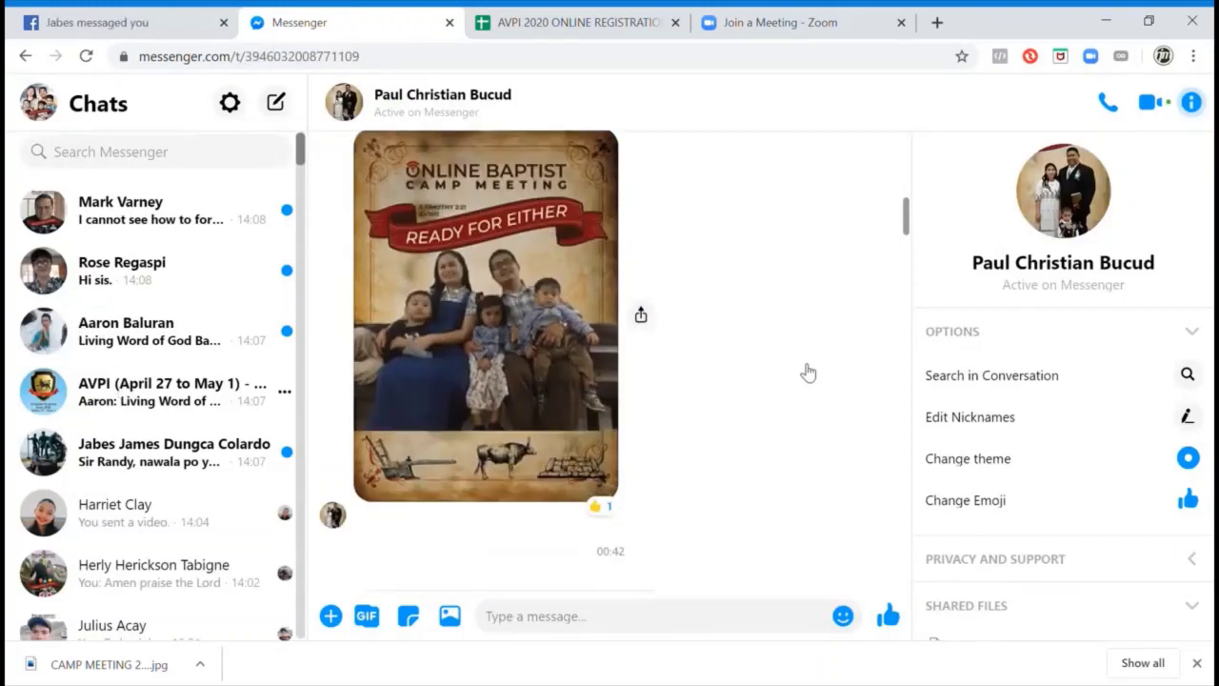
scroll(798, 371, down, 2)
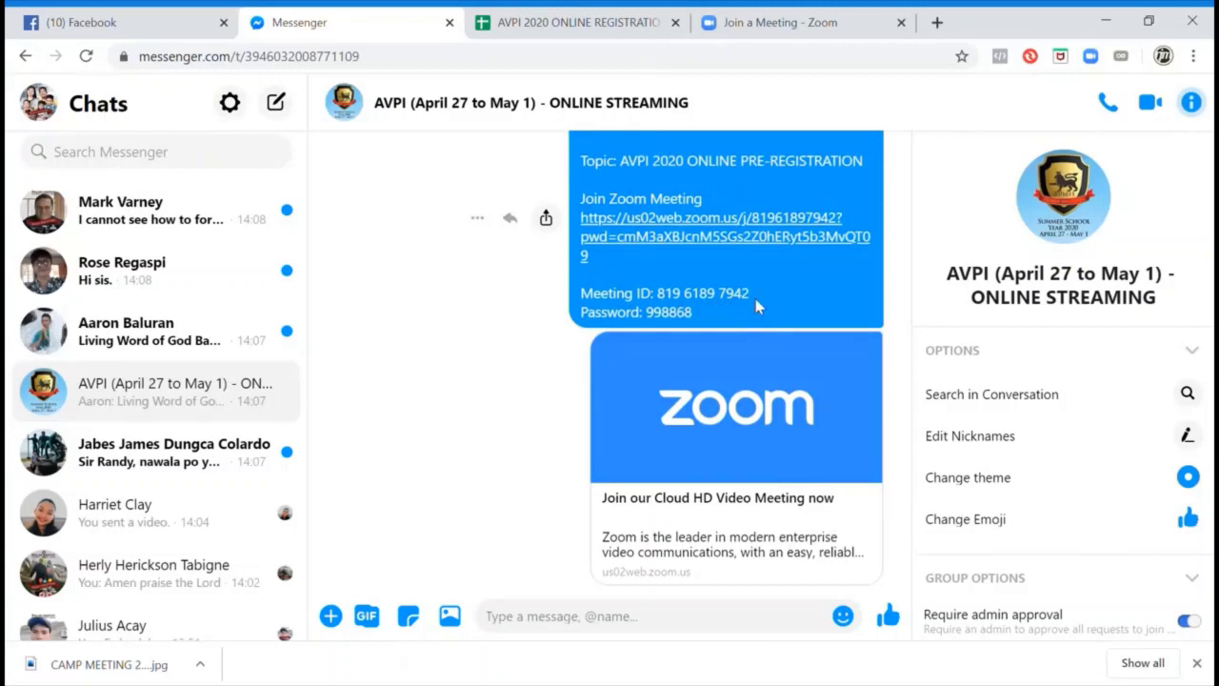
click(762, 14)
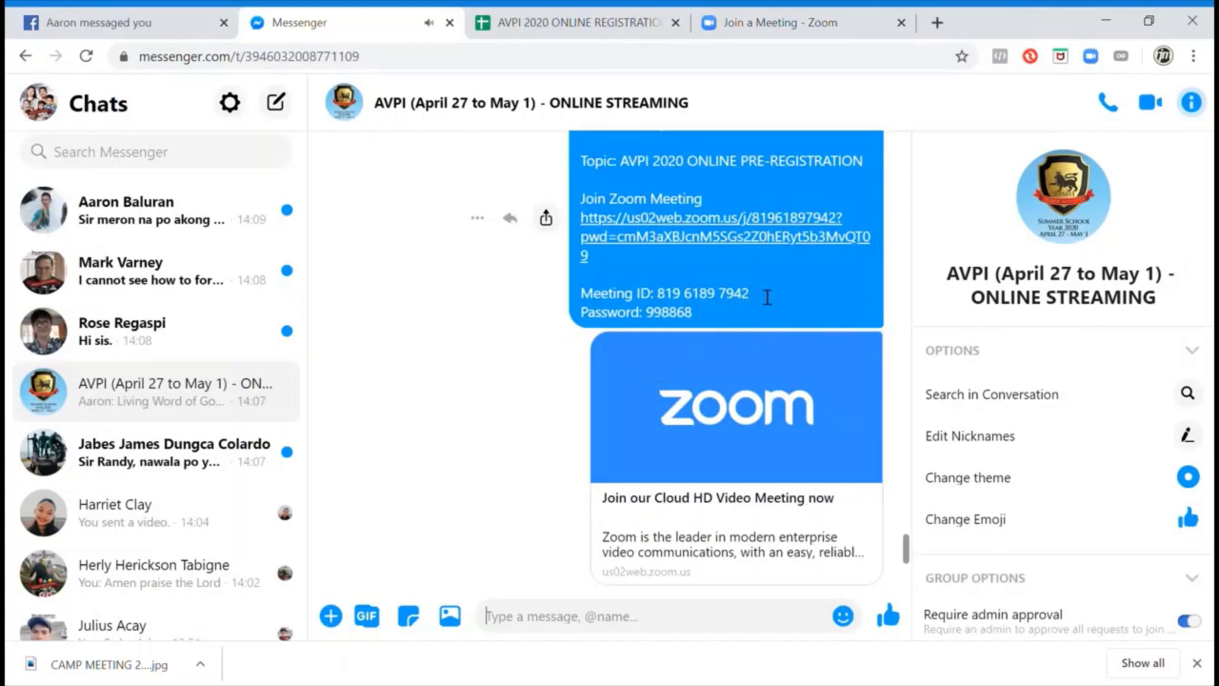
drag(749, 294, 664, 298)
key(ctrl+c)
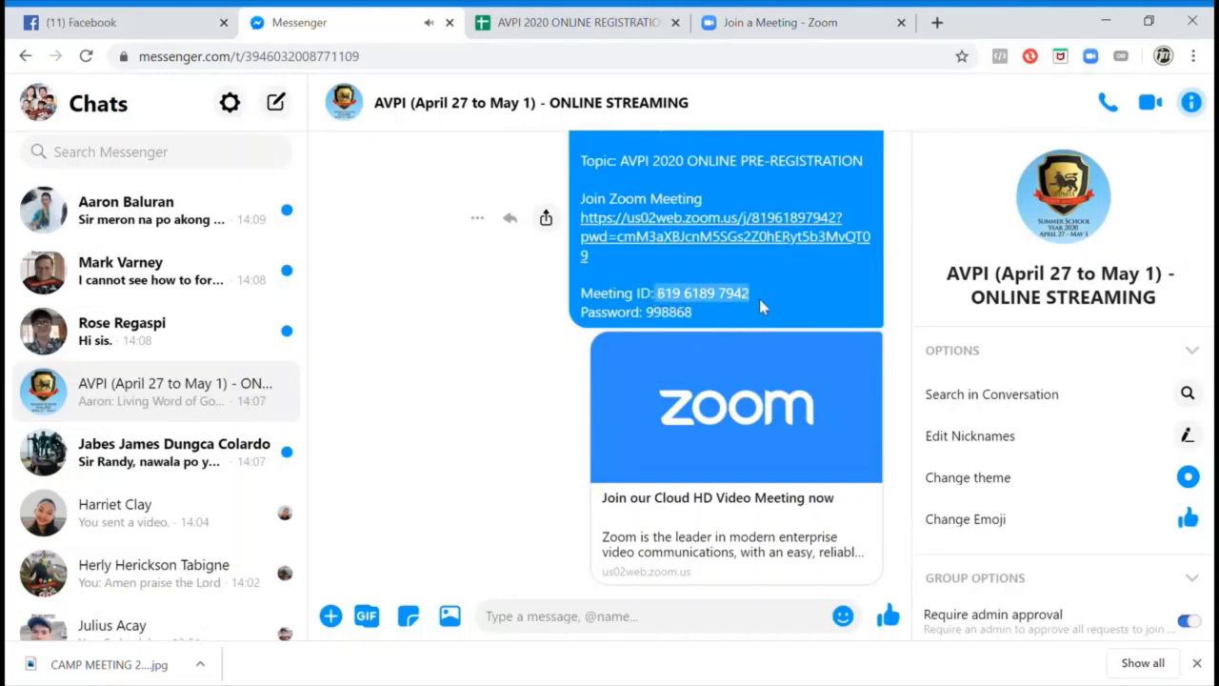
click(780, 22)
key(ctrl+v)
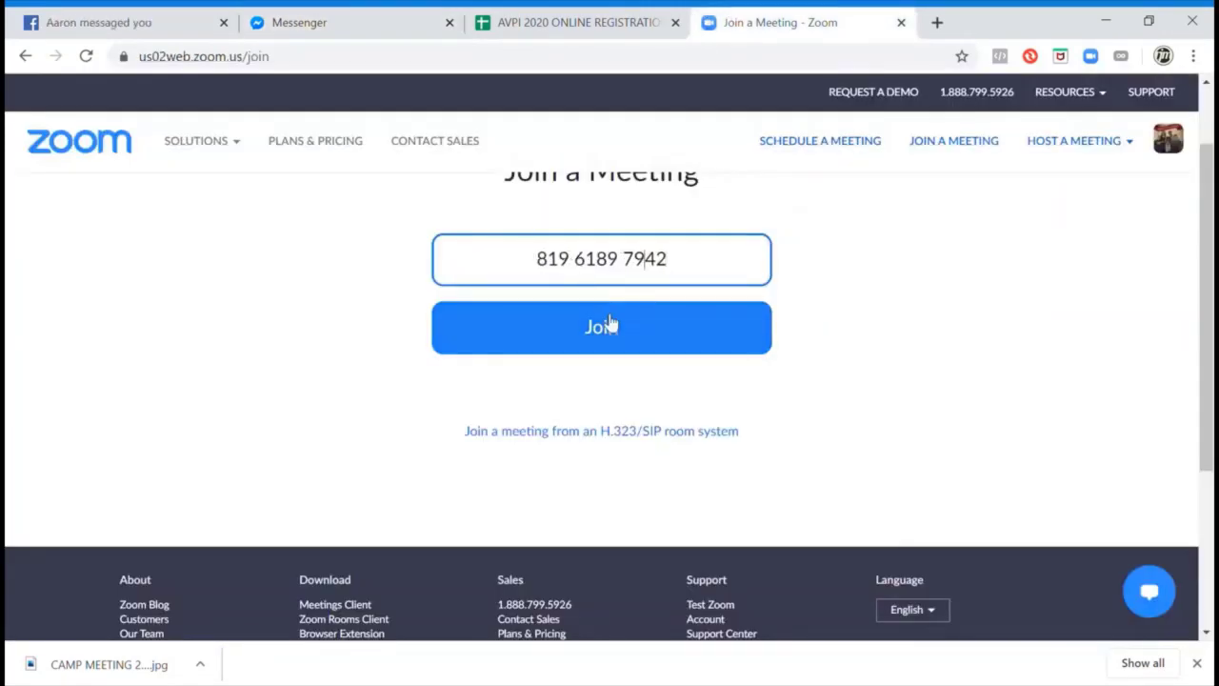
click(610, 333)
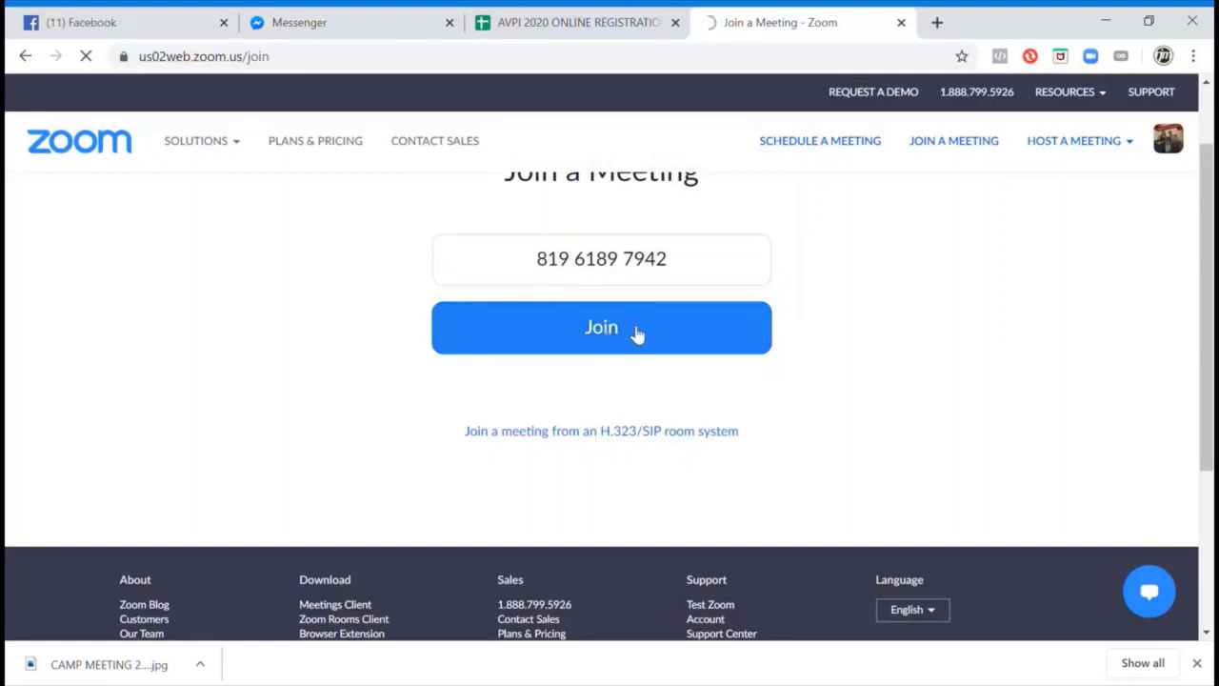